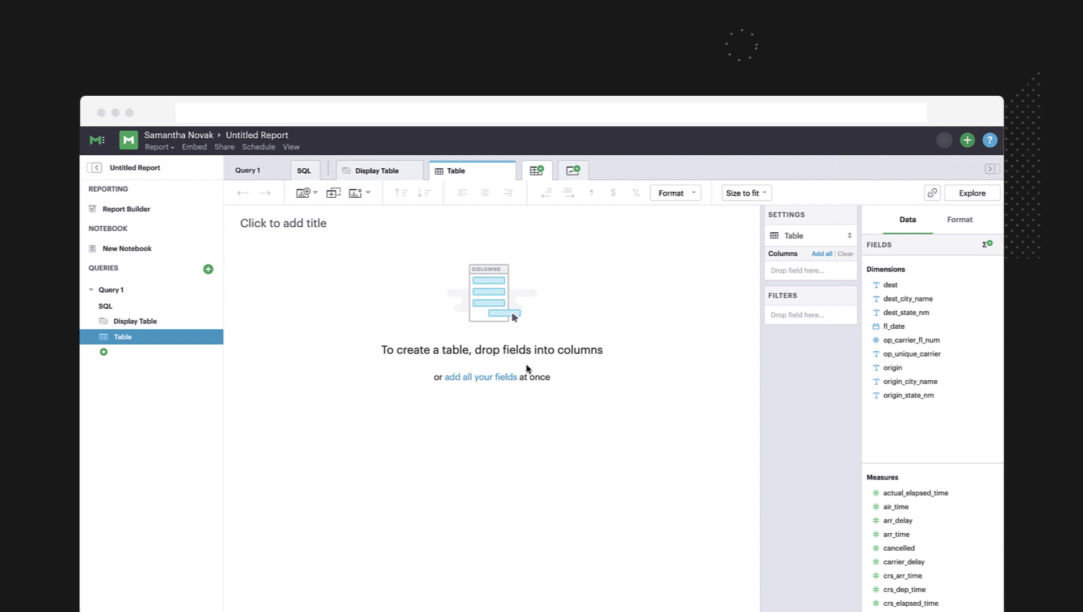
Add all available fields as columns of the empty table at once.
{"action": "left_click", "coordinate": [506, 378]}
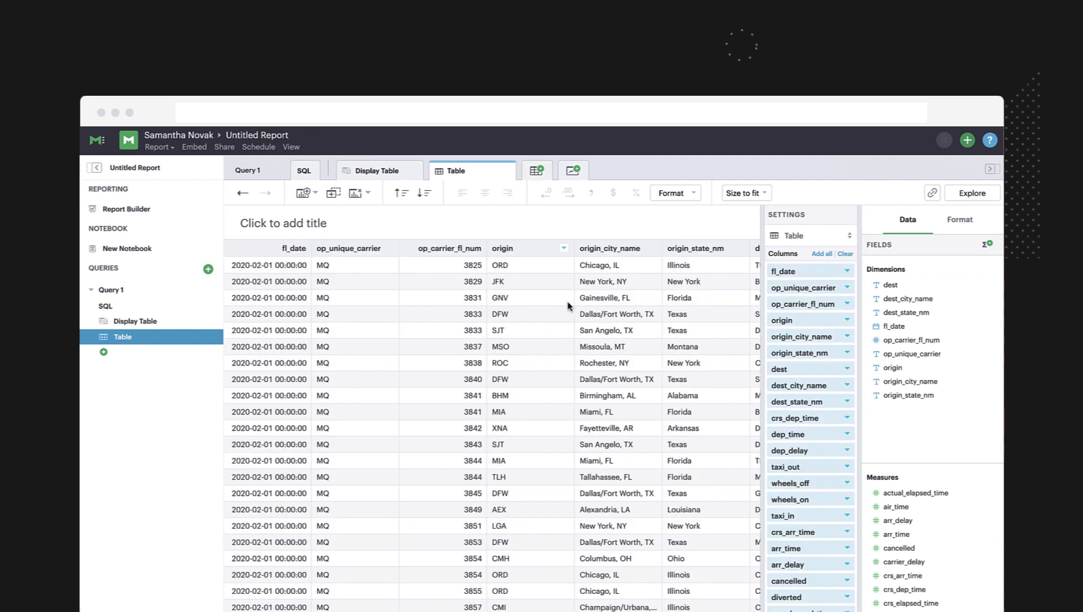
Create a new line chart and put arr_delay on its Y-axis, aggregated as Average.
{"action": "left_click", "coordinate": [570, 176]}
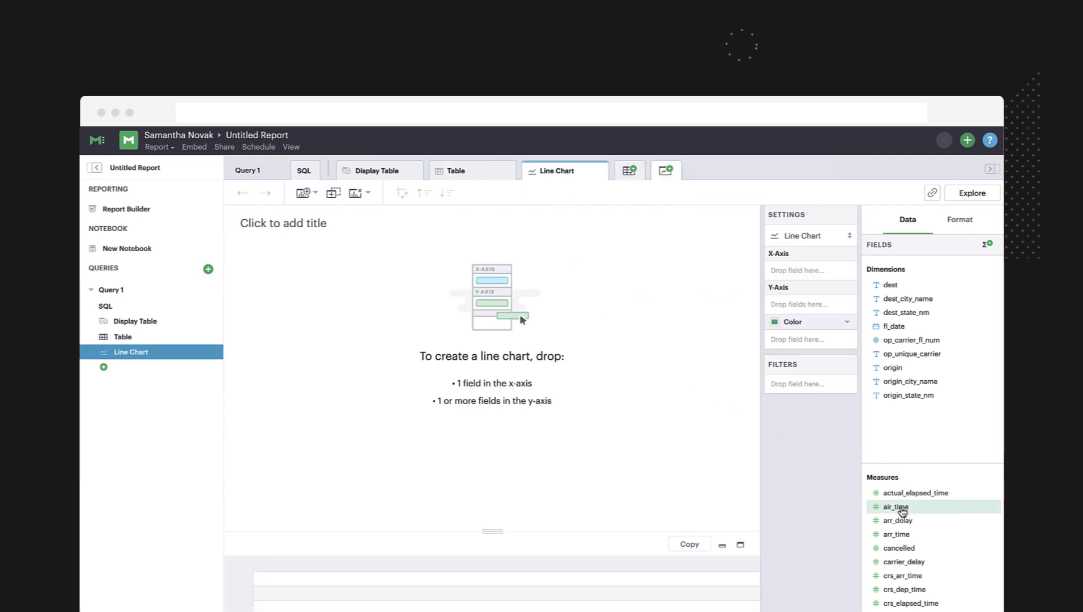
{"action": "left_click_drag", "start_coordinate": [902, 522], "coordinate": [819, 308]}
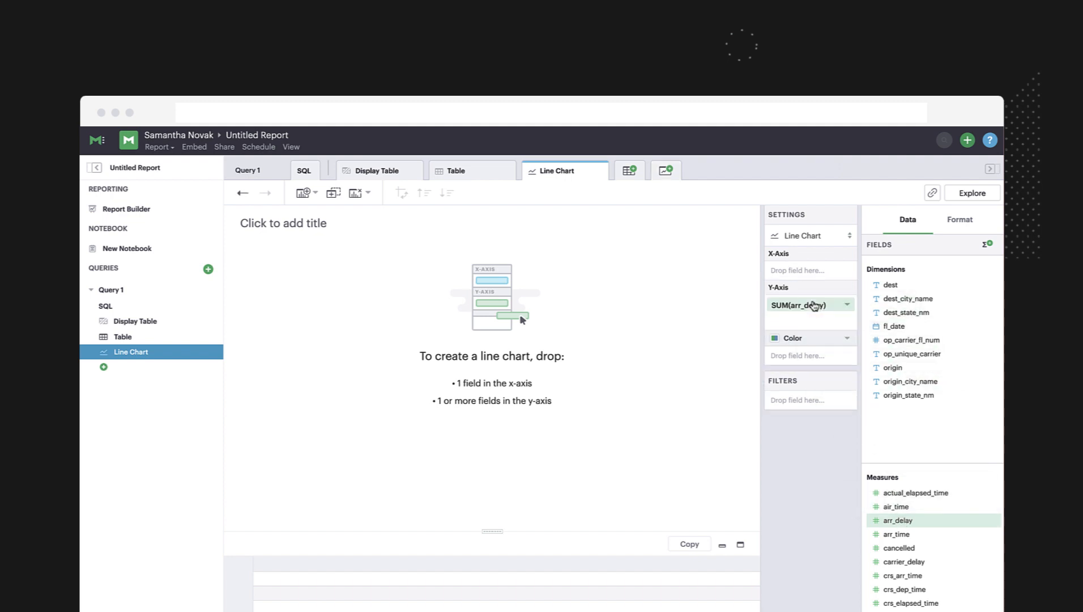
{"action": "left_click", "coordinate": [847, 307]}
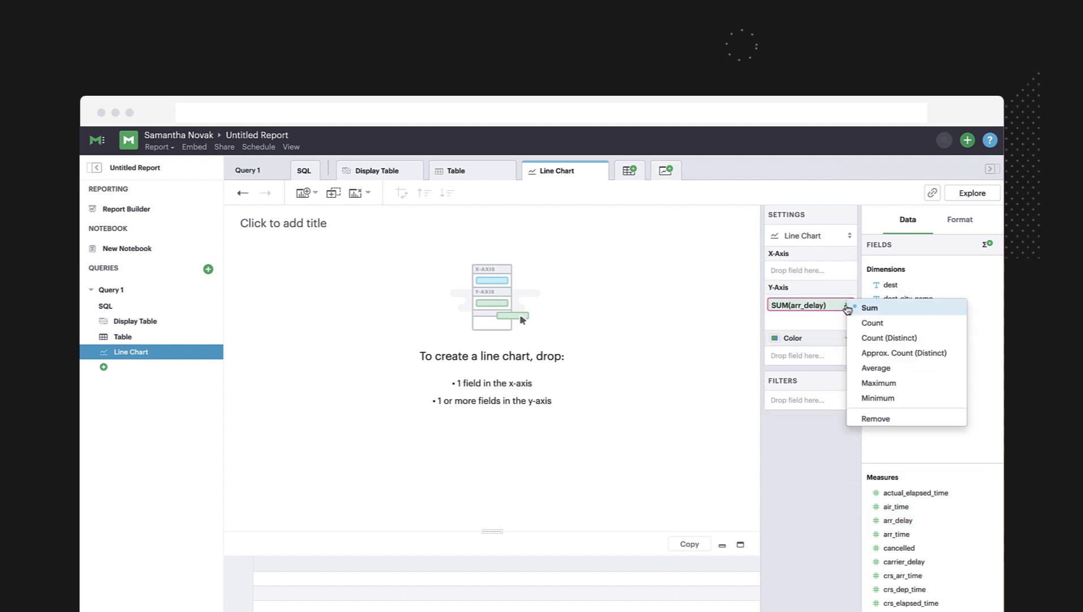
{"action": "left_click", "coordinate": [858, 368]}
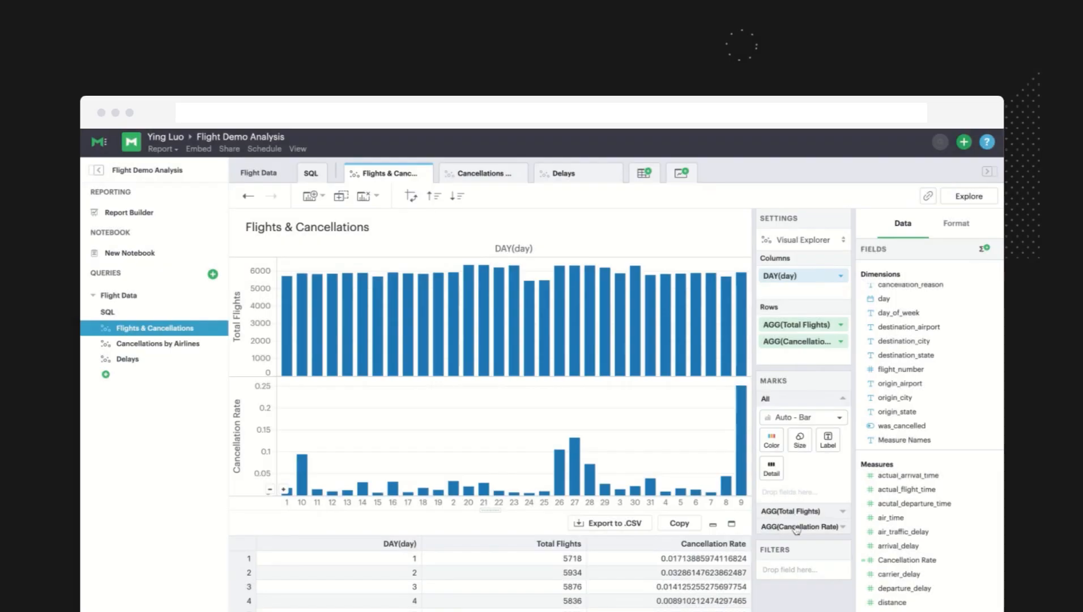
Set the Cancellation Rate marks to Line in the Flights & Cancellations chart and put Cancellation Rate on a dual axis.
{"action": "left_click", "coordinate": [797, 527]}
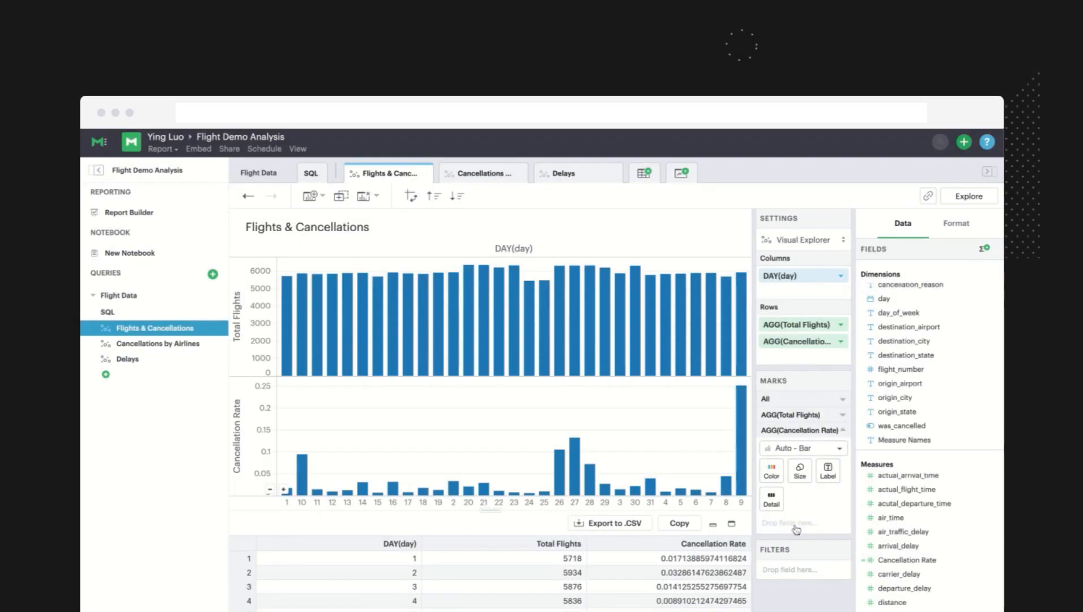
{"action": "left_click", "coordinate": [811, 456]}
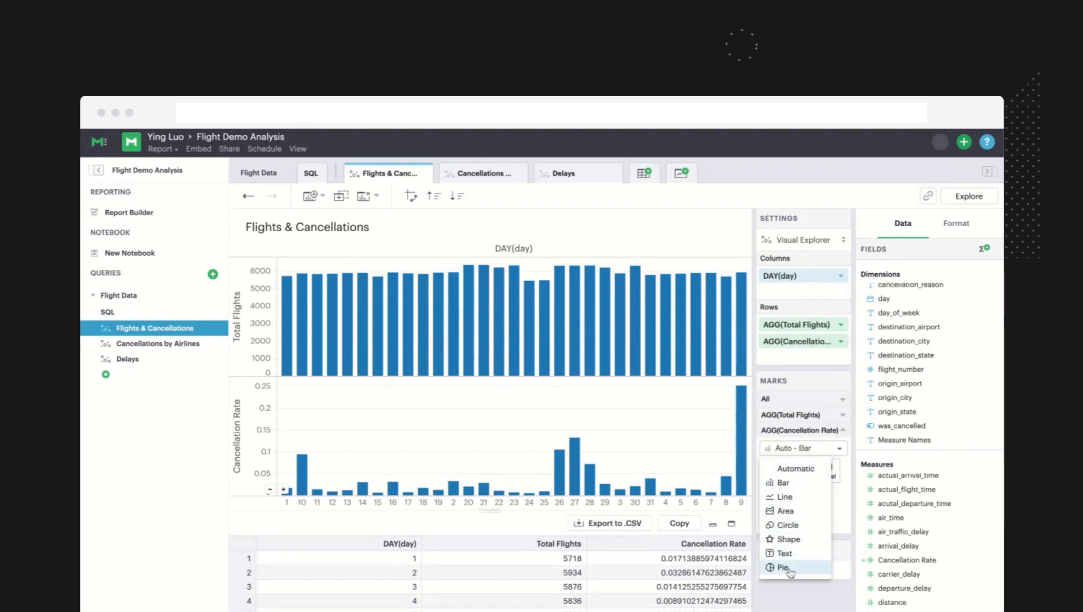
{"action": "left_click", "coordinate": [785, 497]}
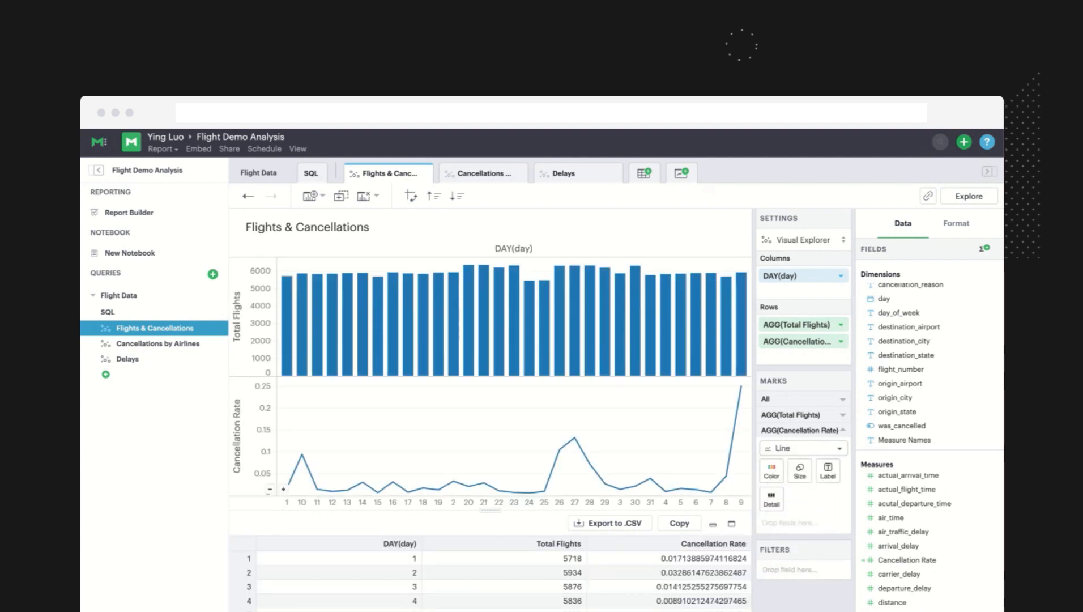
{"action": "left_click", "coordinate": [842, 343]}
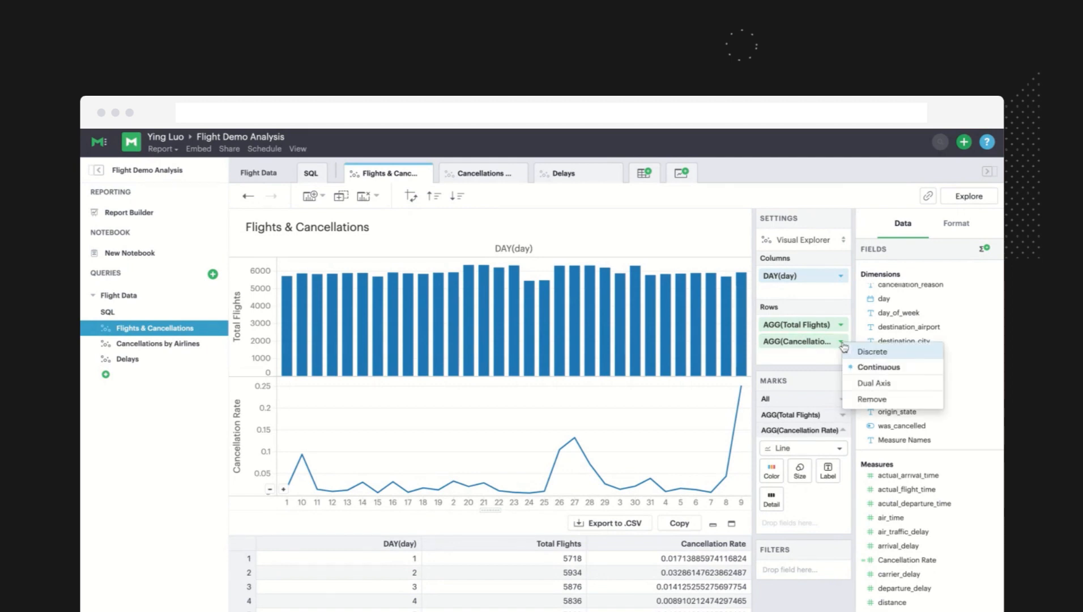
{"action": "left_click", "coordinate": [862, 386]}
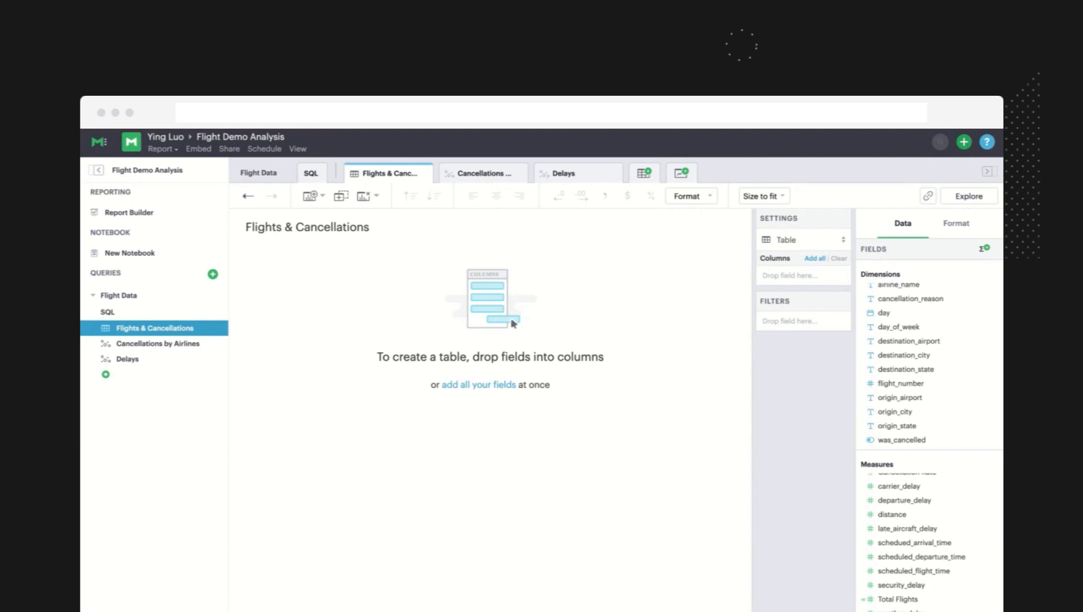
Change the Flights & Cancellations visualization type from Table to Line Chart.
{"action": "left_click", "coordinate": [844, 240]}
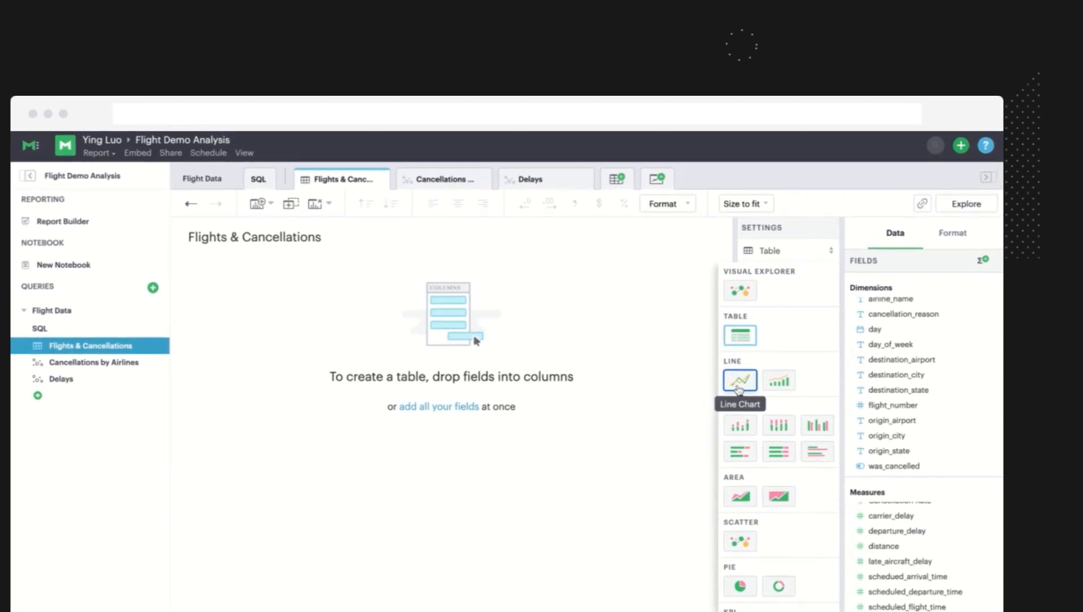
{"action": "left_click", "coordinate": [752, 369]}
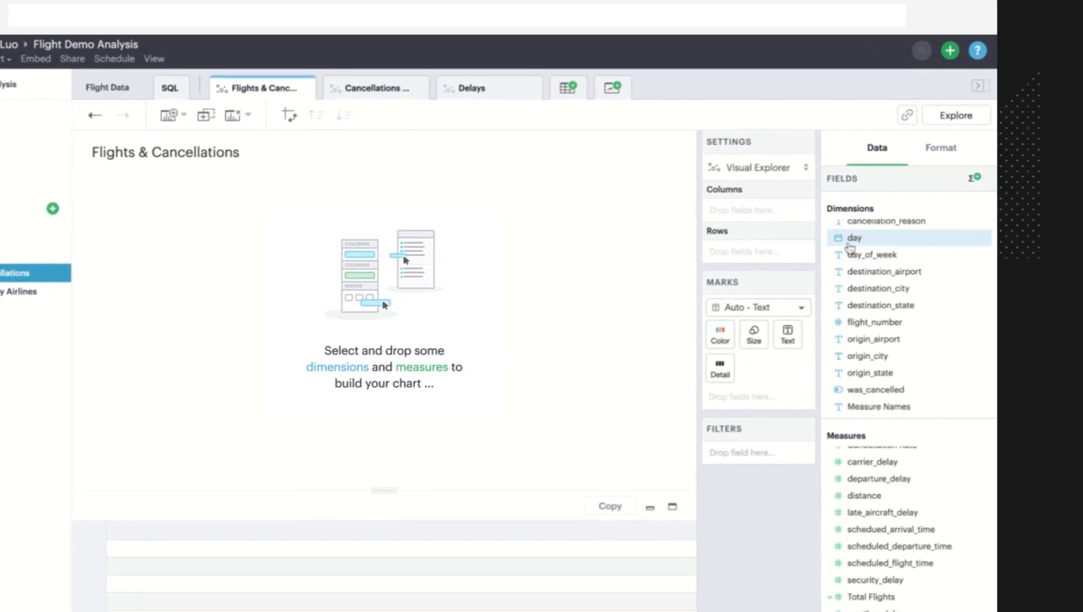
Add the day field to the columns of the Flights & Cancellations explorer, grouped by the Day date part.
{"action": "left_click_drag", "start_coordinate": [840, 240], "coordinate": [809, 214]}
{"action": "left_click", "coordinate": [807, 211]}
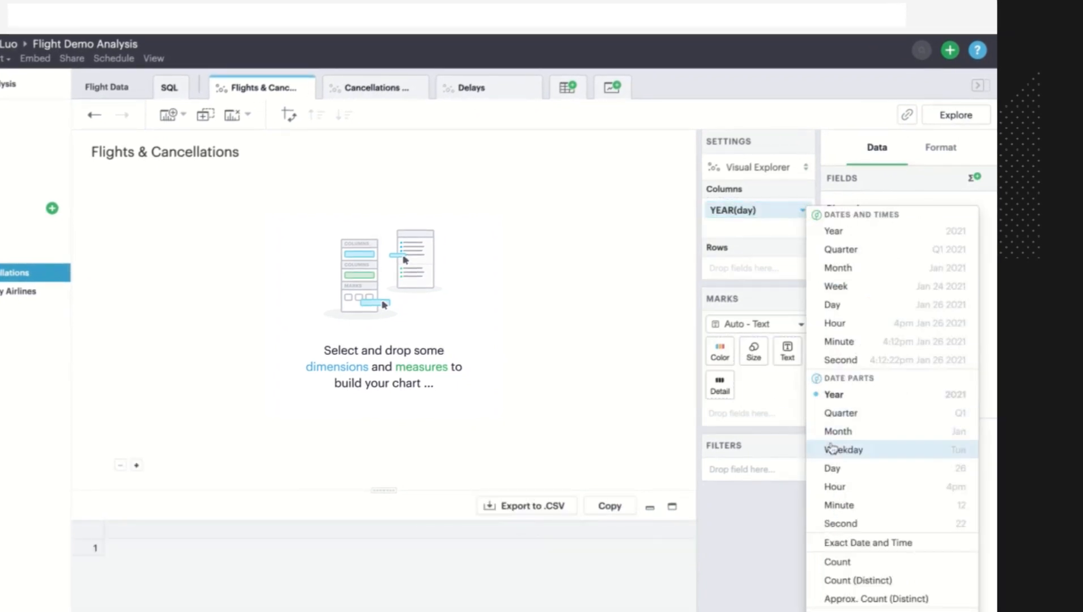
{"action": "left_click", "coordinate": [833, 466]}
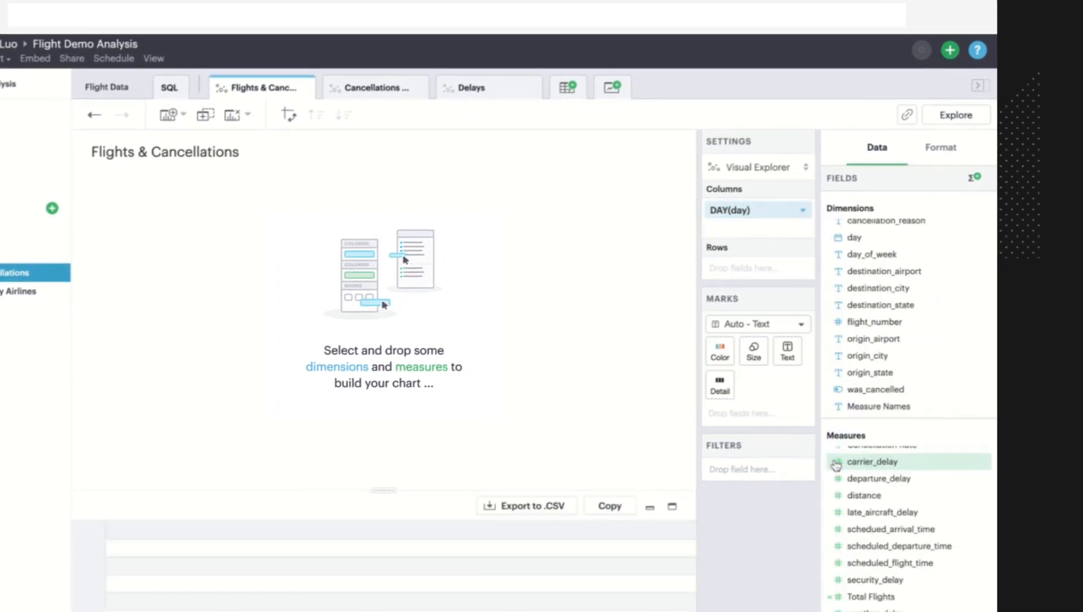
Add the Total Flights and Cancellation Rate measures to the rows of the Flights & Cancellations chart.
{"action": "double_click", "coordinate": [886, 600]}
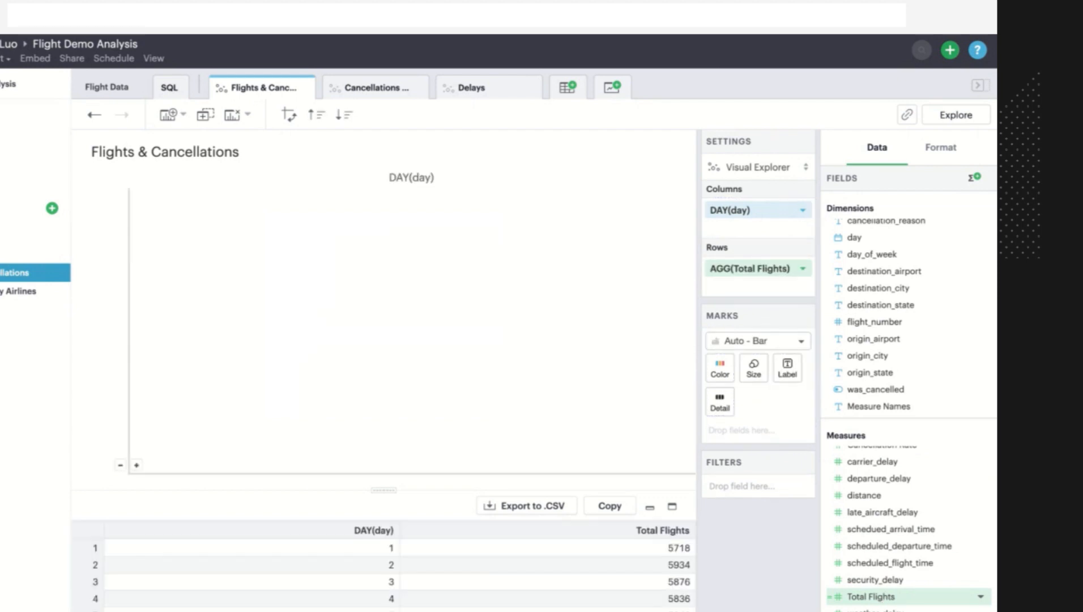
{"action": "scroll", "coordinate": [873, 499], "scroll_direction": "up", "scroll_amount": 4}
{"action": "scroll", "coordinate": [870, 506], "scroll_direction": "up", "scroll_amount": 1}
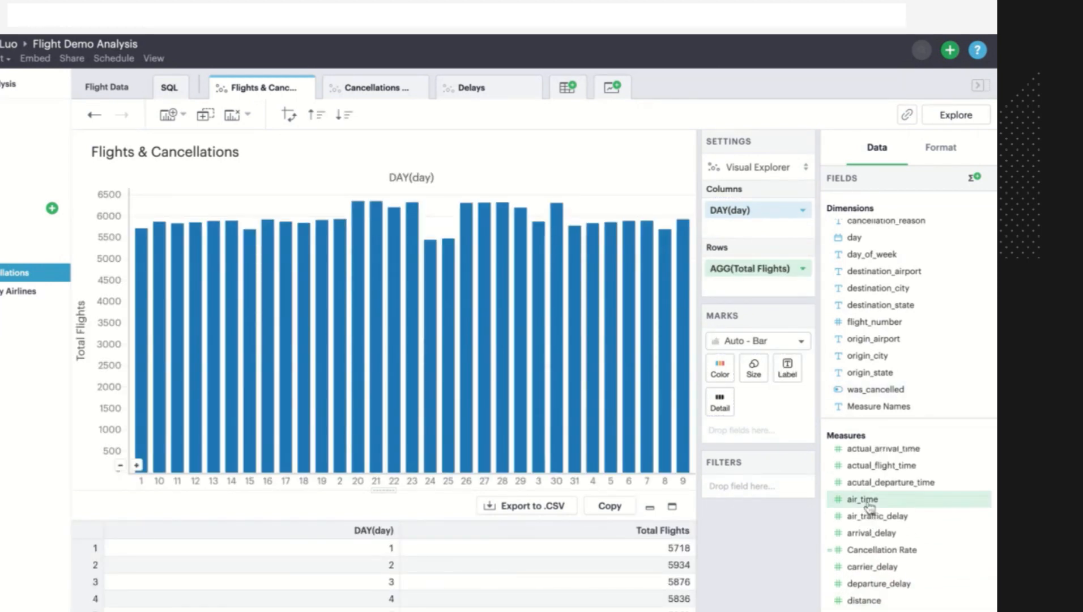
{"action": "left_click_drag", "start_coordinate": [865, 550], "coordinate": [865, 551]}
{"action": "double_click", "coordinate": [865, 550]}
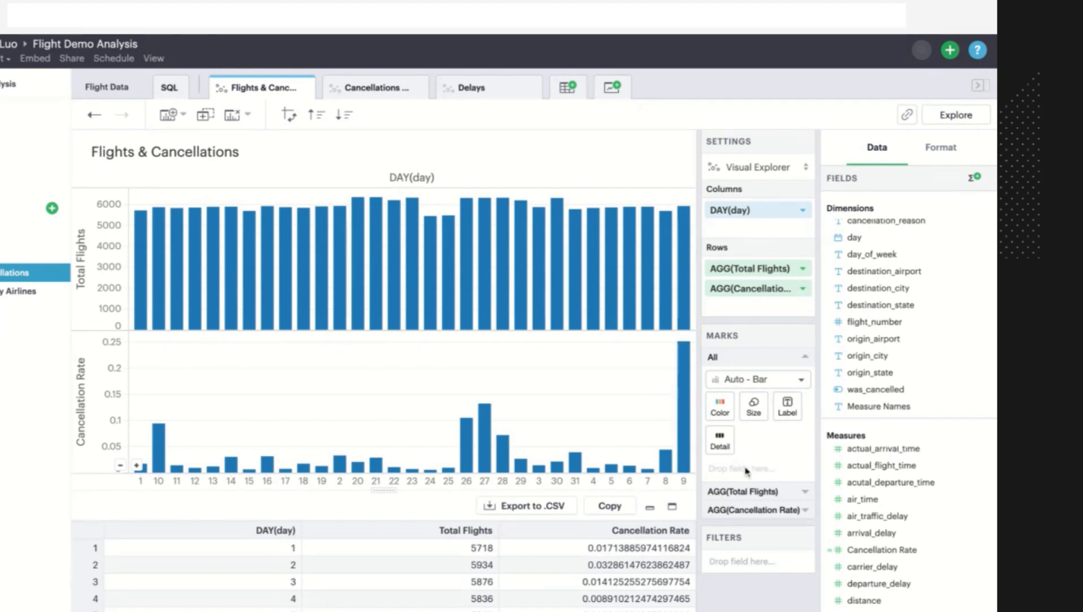
Display Cancellation Rate as a line and combine it with the Total Flights bars using a dual axis.
{"action": "left_click", "coordinate": [749, 510]}
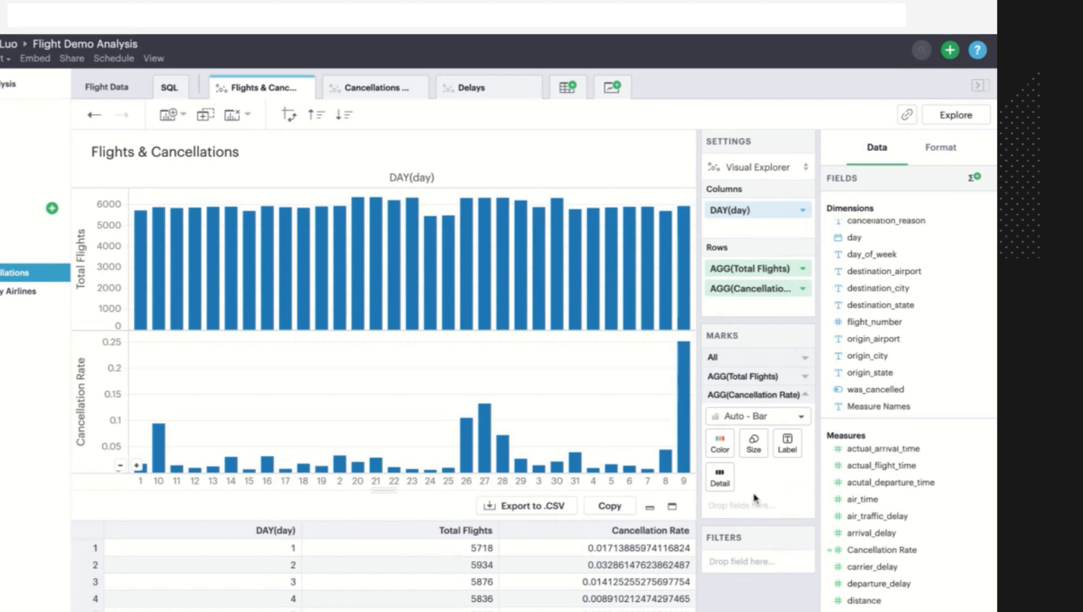
{"action": "left_click", "coordinate": [765, 424]}
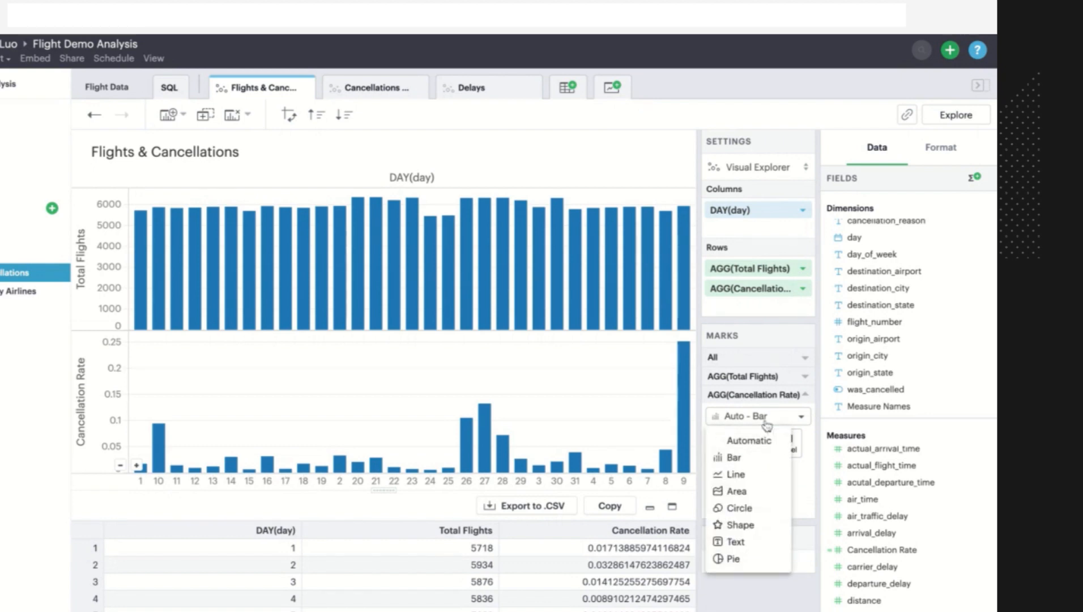
{"action": "left_click", "coordinate": [737, 474]}
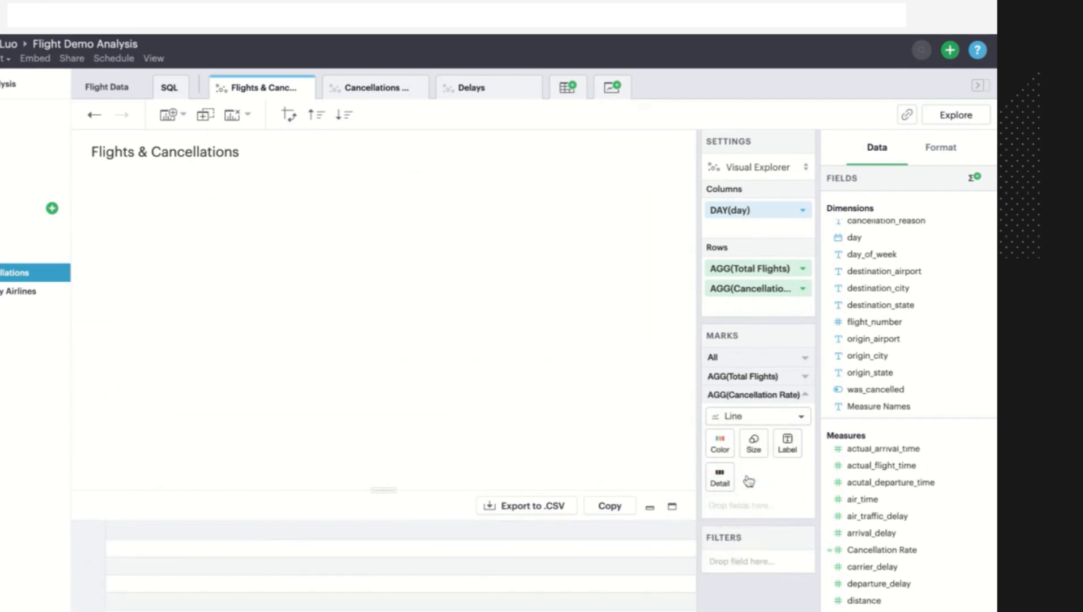
{"action": "left_click", "coordinate": [803, 289]}
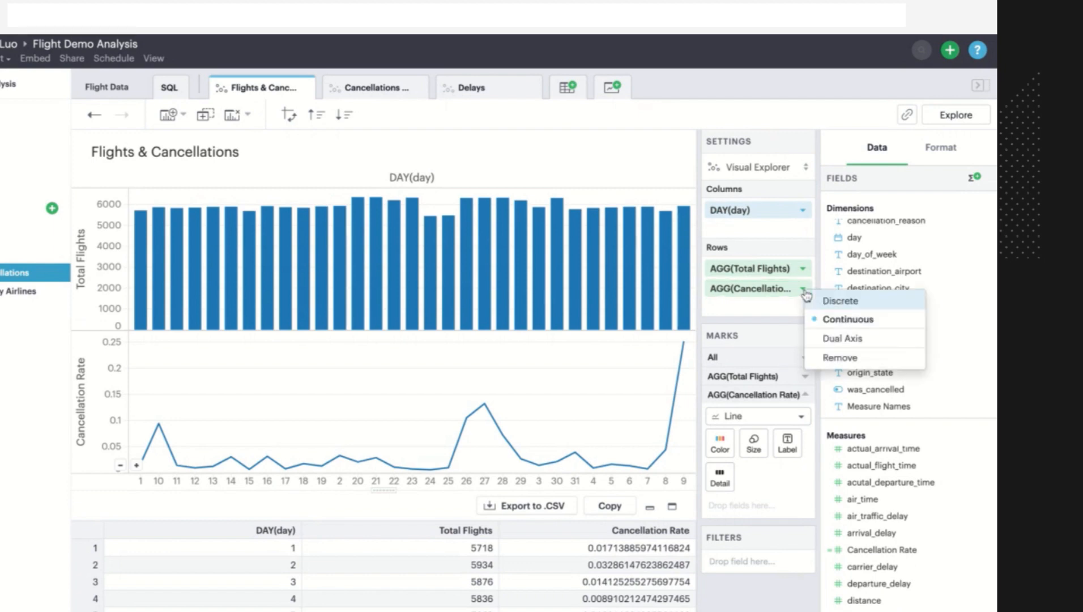
{"action": "left_click", "coordinate": [830, 339]}
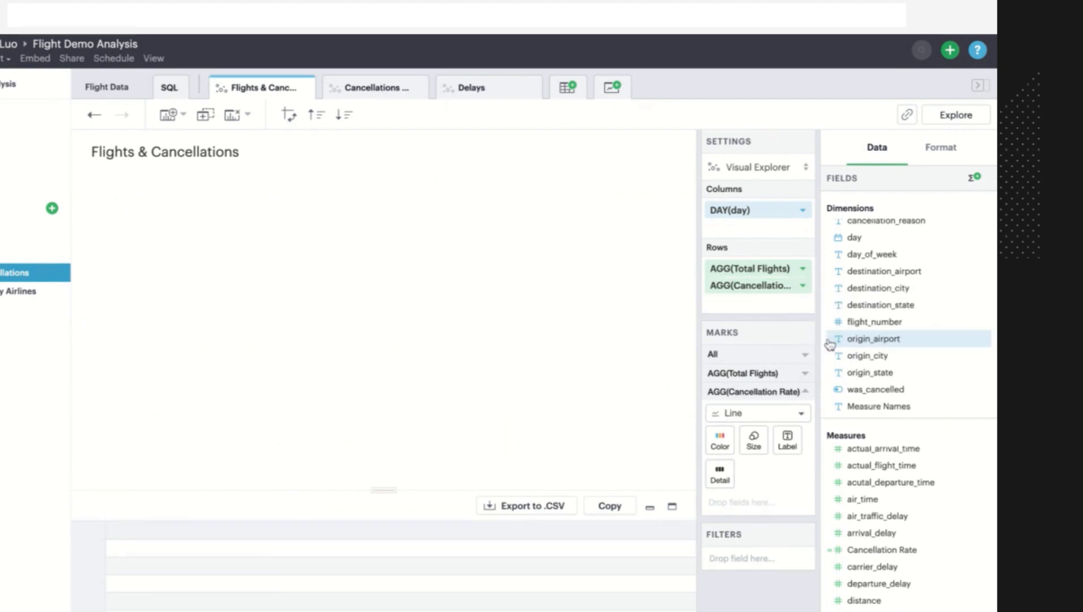
Color only the Total Flights bars by airline_name.
{"action": "left_click", "coordinate": [786, 379]}
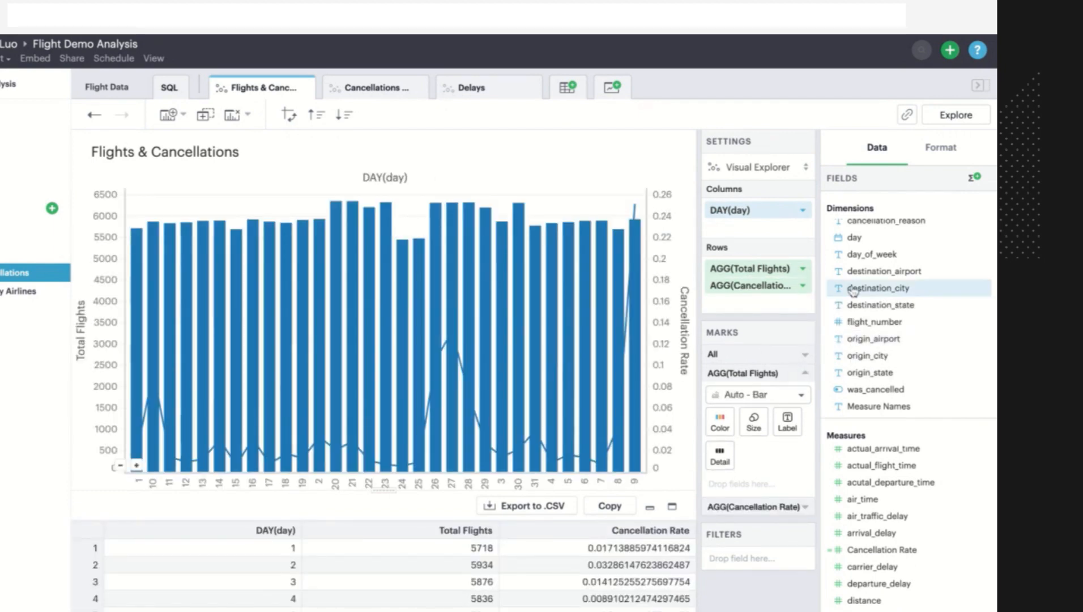
{"action": "scroll", "coordinate": [873, 272], "scroll_direction": "up", "scroll_amount": 3}
{"action": "left_click_drag", "start_coordinate": [872, 245], "coordinate": [720, 424]}
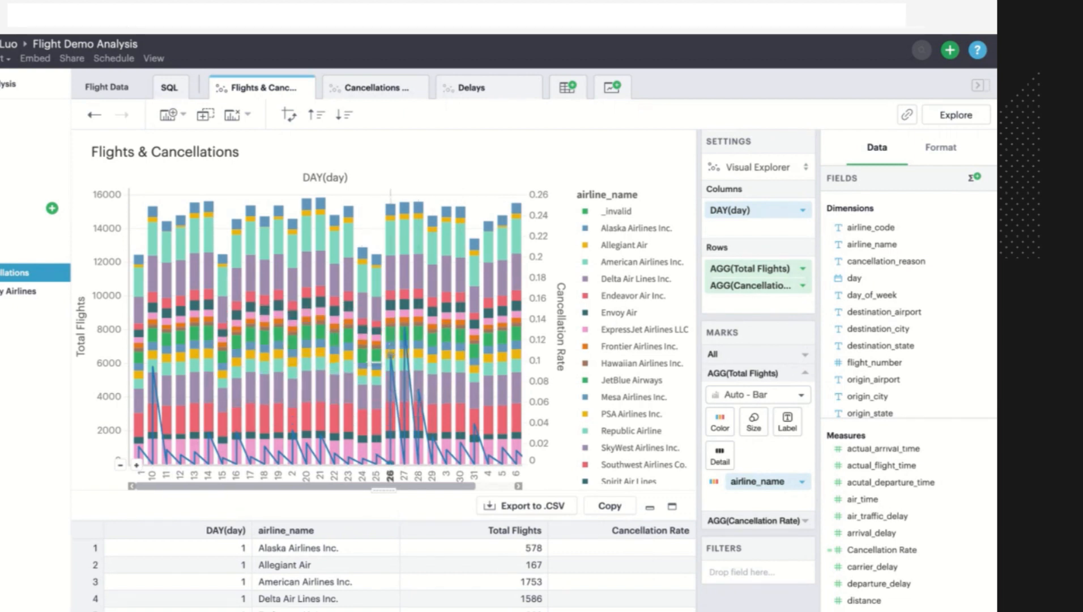
In the Cancellations by Airlines visualization, put cancellation_reason in the columns and airline_name in the rows.
{"action": "left_click", "coordinate": [376, 94]}
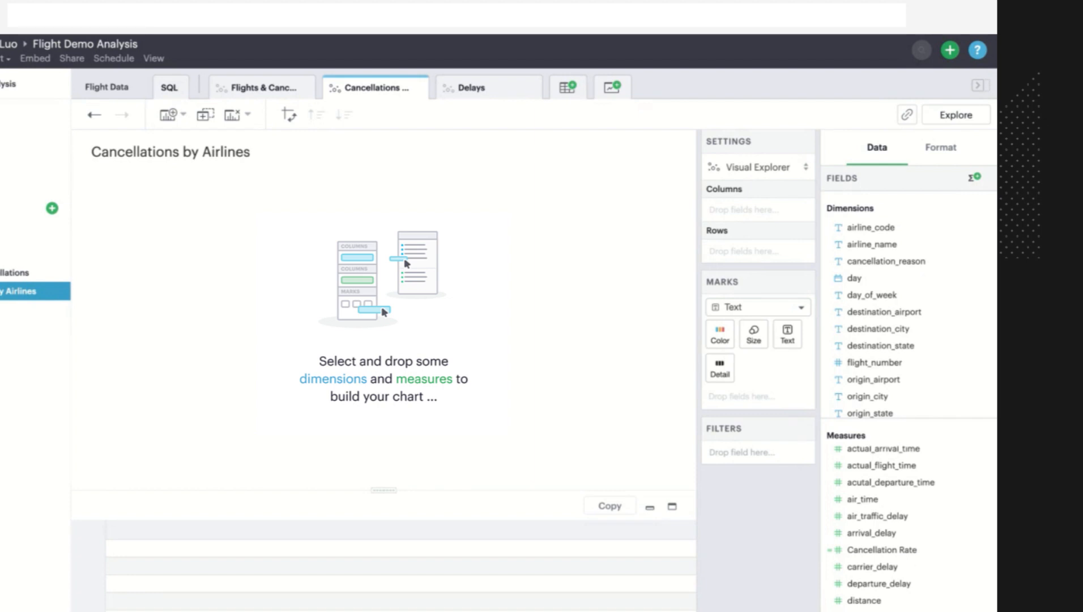
{"action": "left_click", "coordinate": [902, 262]}
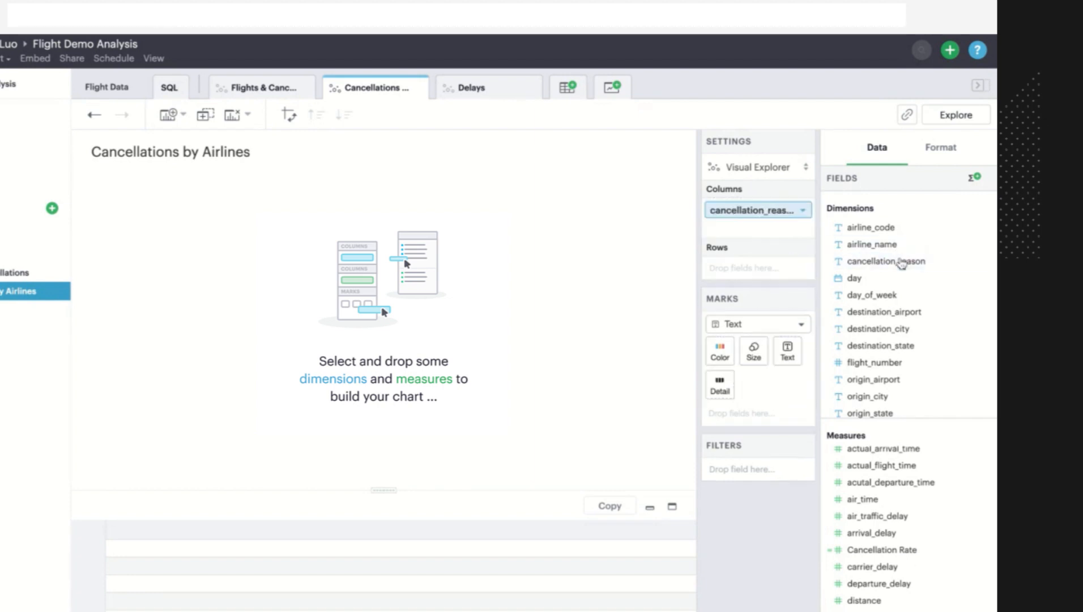
{"action": "left_click_drag", "start_coordinate": [887, 244], "coordinate": [887, 245]}
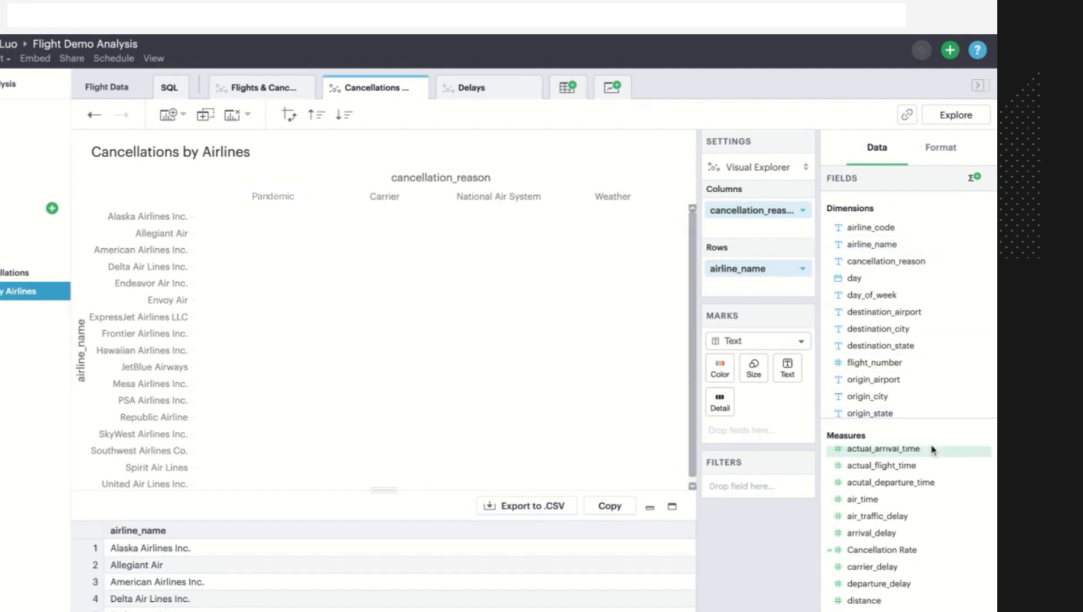
Show Total Flights as text in the Cancellations by Airlines table and add day_of_week to the rows below airline_name.
{"action": "scroll", "coordinate": [891, 547], "scroll_direction": "down", "scroll_amount": 3}
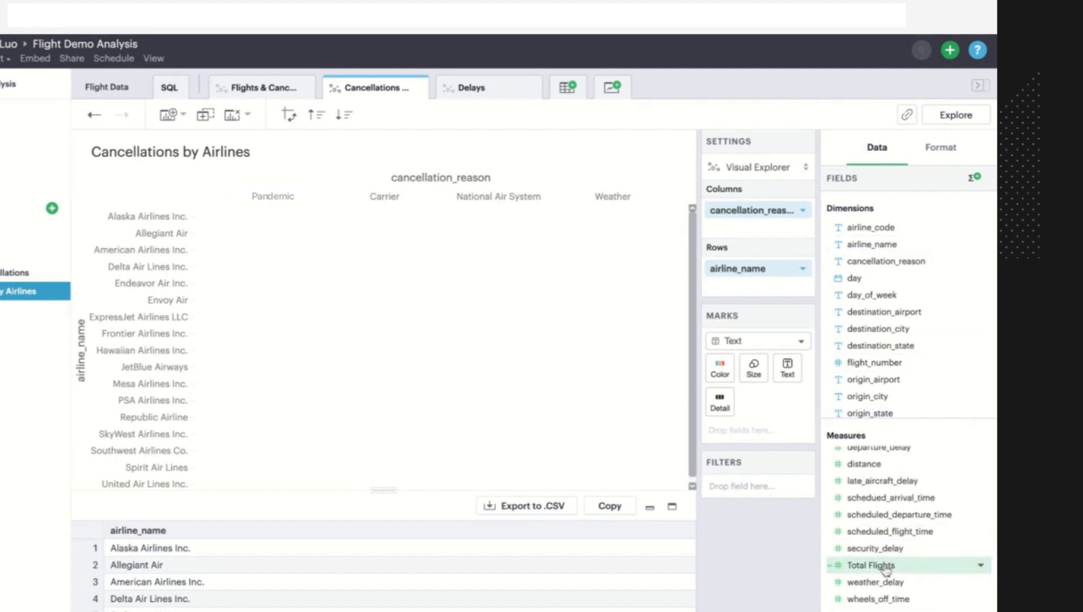
{"action": "left_click_drag", "start_coordinate": [886, 569], "coordinate": [787, 368]}
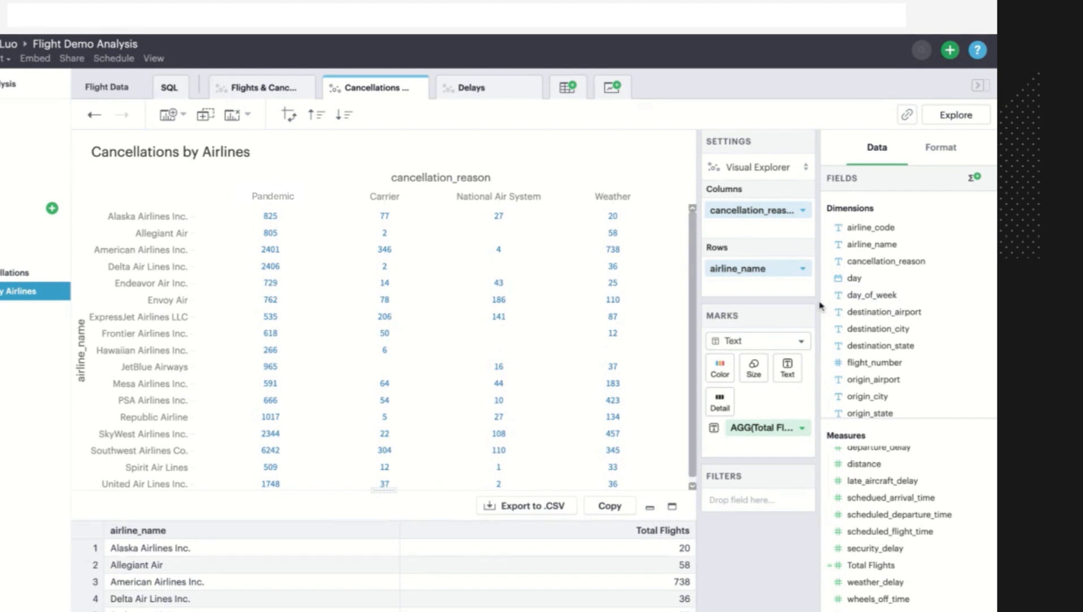
{"action": "left_click_drag", "start_coordinate": [840, 296], "coordinate": [754, 288]}
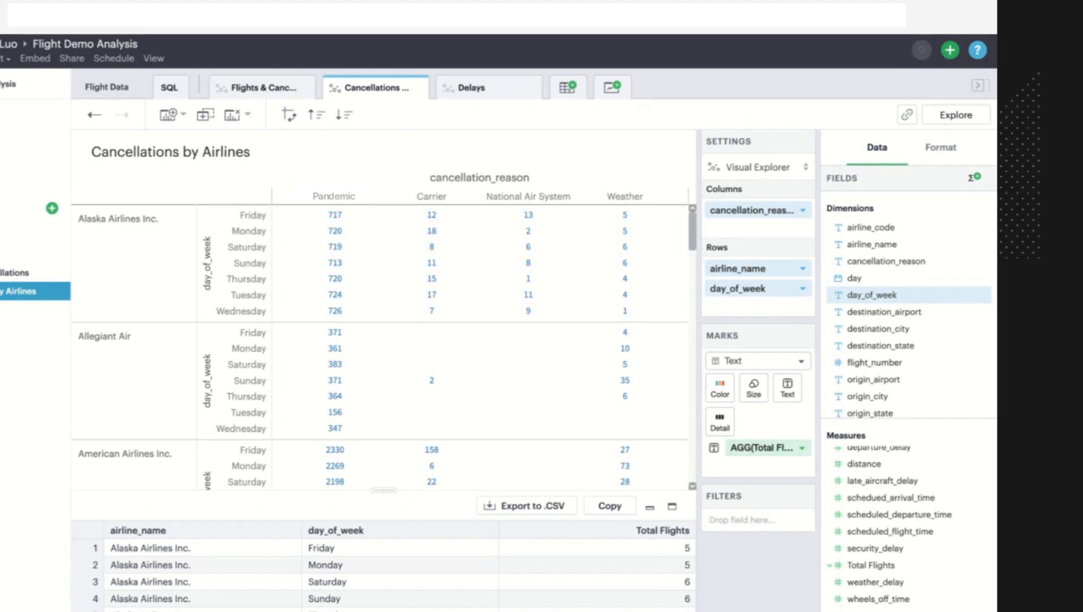
{"action": "scroll", "coordinate": [518, 280], "scroll_direction": "down", "scroll_amount": 3}
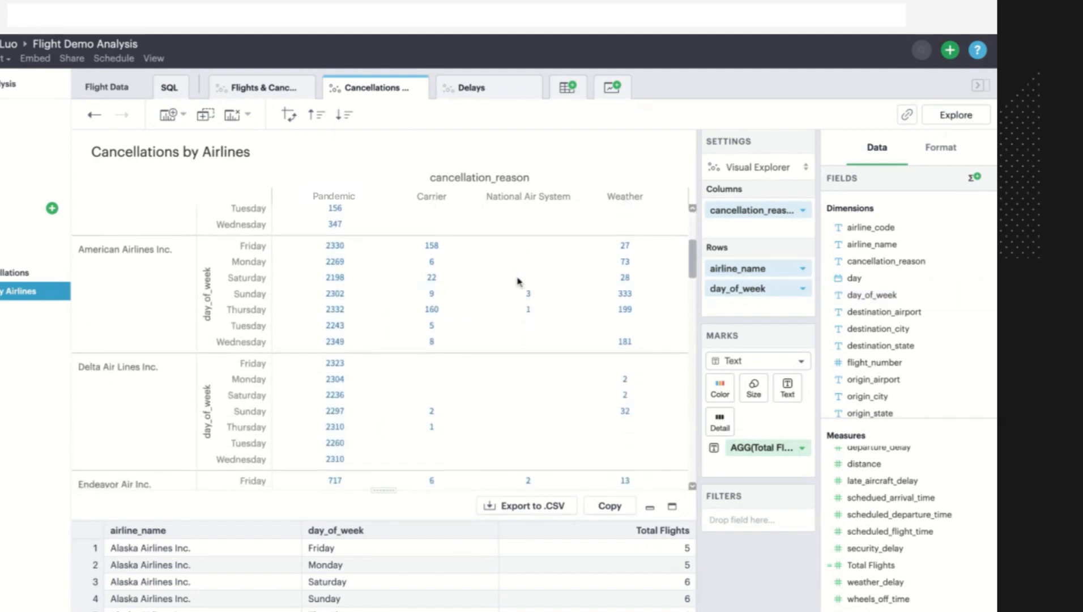
{"action": "scroll", "coordinate": [519, 281], "scroll_direction": "up", "scroll_amount": 3}
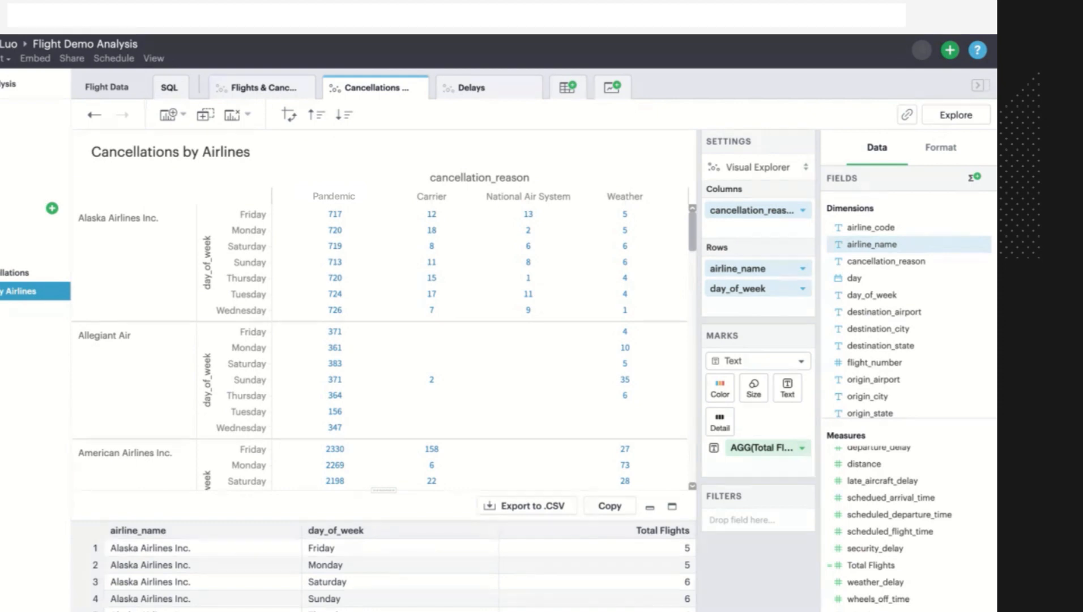
In the Delays visualization, plot weather_delay in the columns against security_delay in the rows.
{"action": "left_click", "coordinate": [507, 92]}
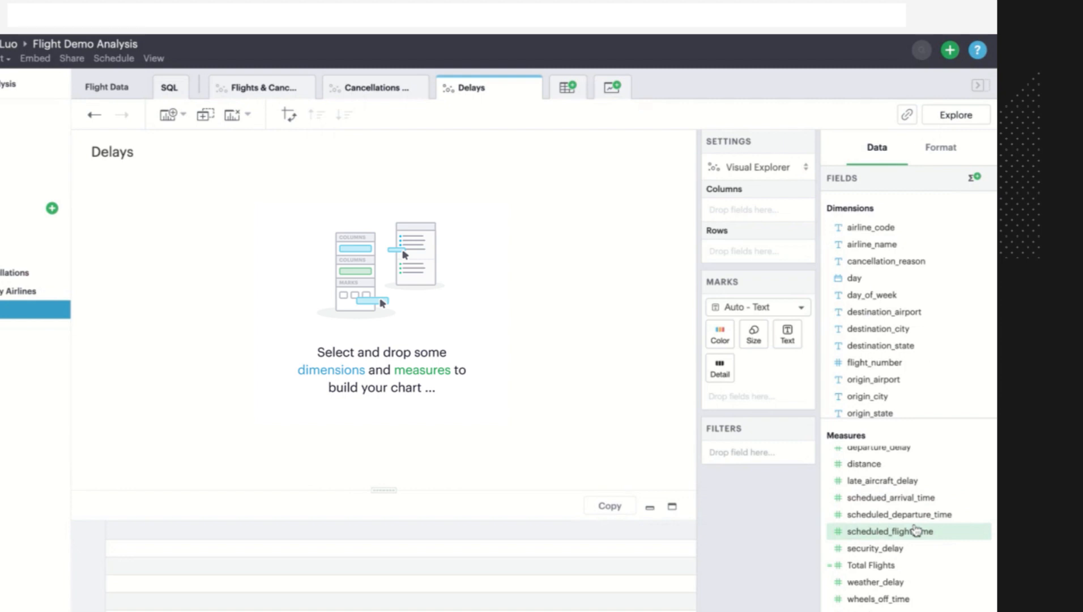
{"action": "left_click_drag", "start_coordinate": [893, 583], "coordinate": [891, 560]}
{"action": "scroll", "coordinate": [894, 570], "scroll_direction": "up", "scroll_amount": 1}
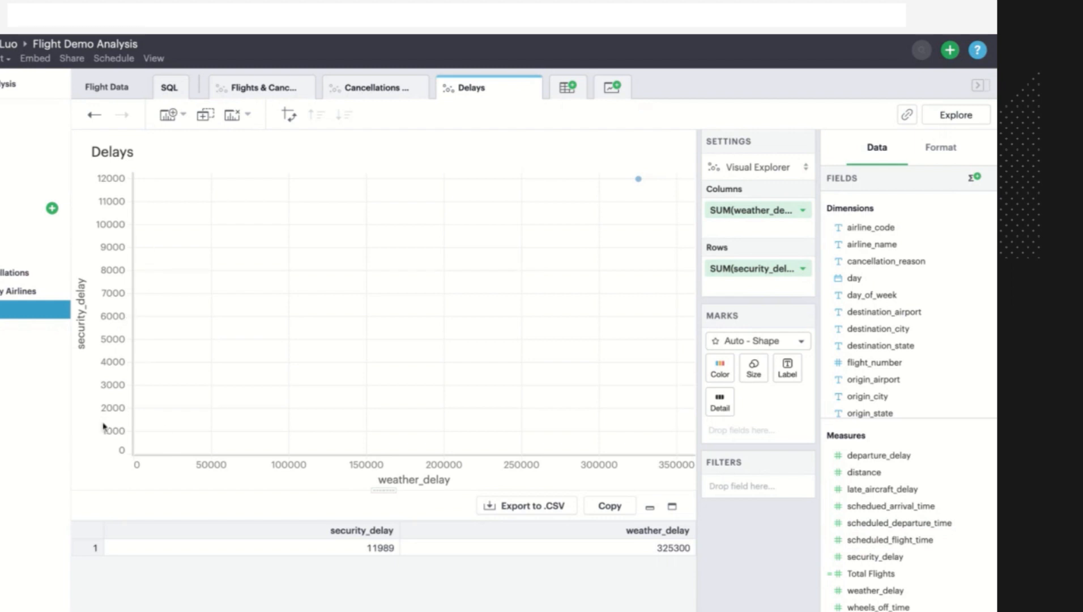
Color the points of the Delays scatter plot by origin_state.
{"action": "scroll", "coordinate": [871, 312], "scroll_direction": "down", "scroll_amount": 2}
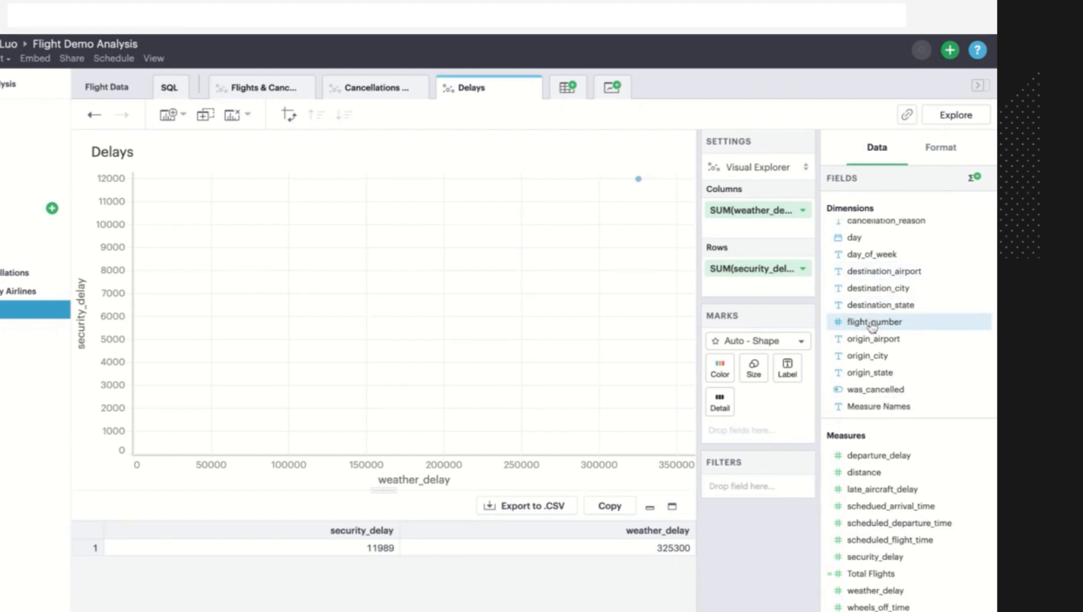
{"action": "left_click_drag", "start_coordinate": [874, 376], "coordinate": [721, 369]}
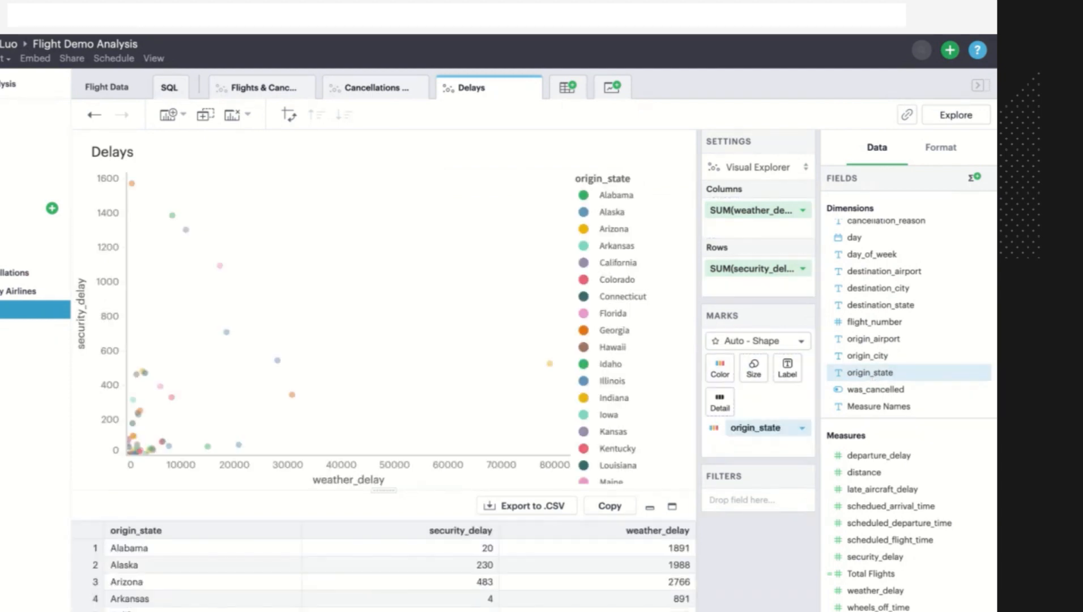
{"action": "mouse_move", "coordinate": [550, 363]}
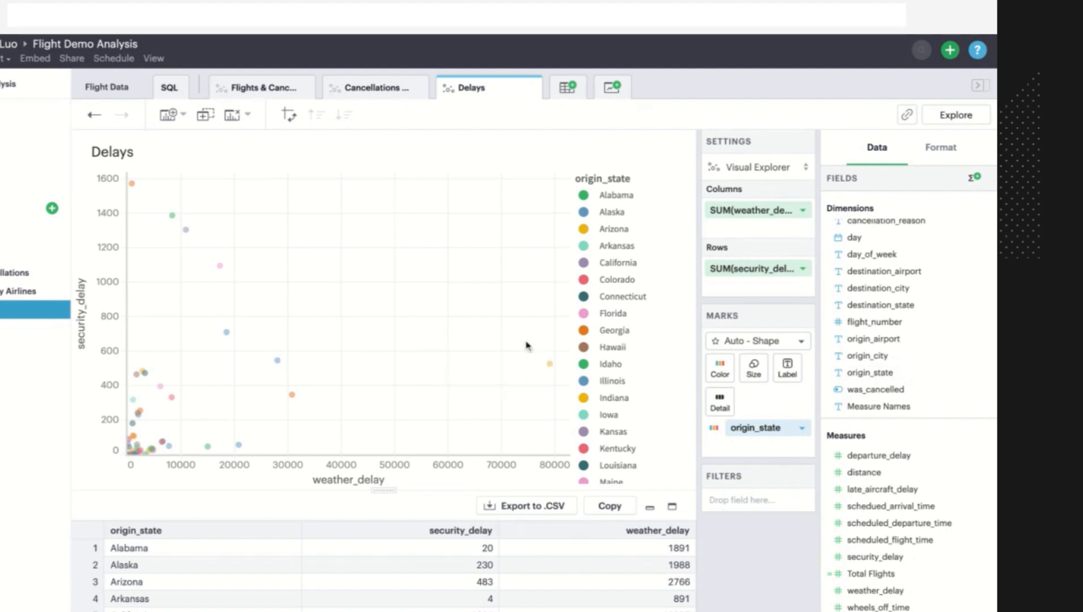
{"action": "mouse_move", "coordinate": [132, 185]}
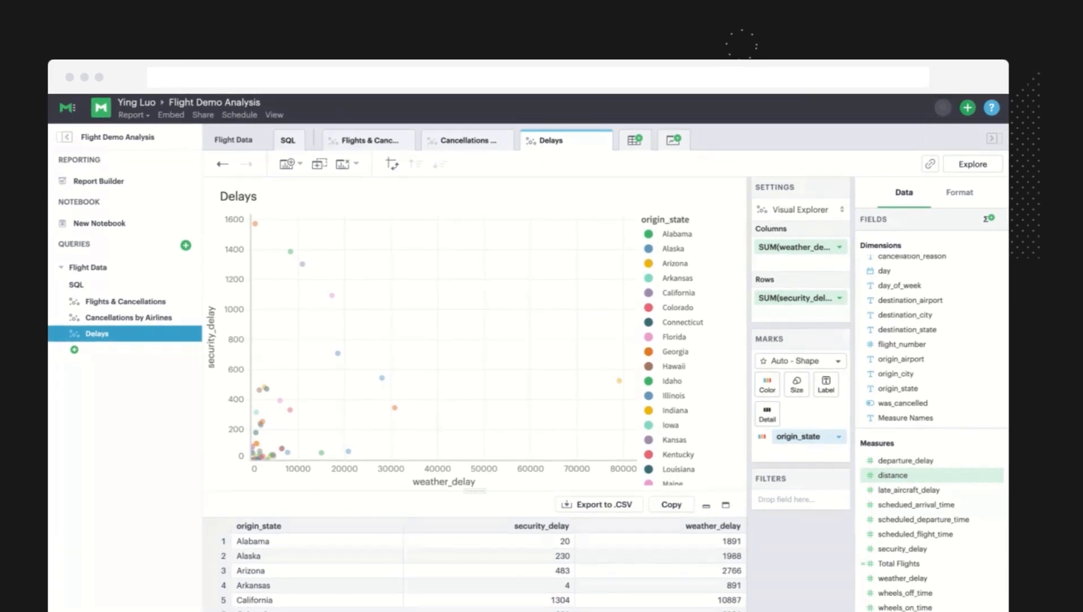
Add distance as a detail on the Delays scatter plot's marks and set its aggregation to Average.
{"action": "left_click_drag", "start_coordinate": [893, 476], "coordinate": [767, 414]}
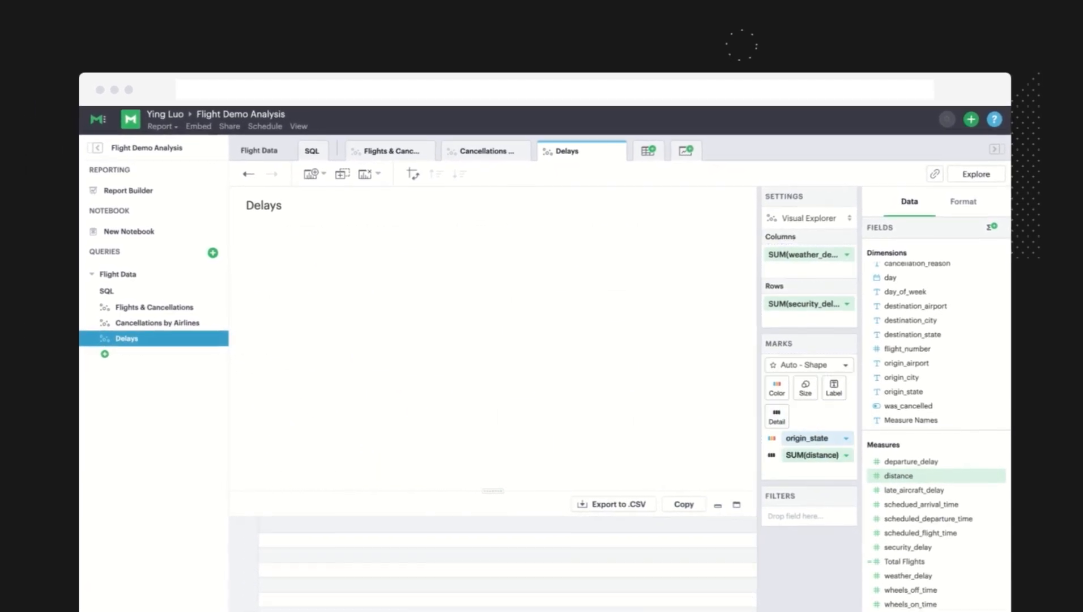
{"action": "left_click", "coordinate": [846, 455]}
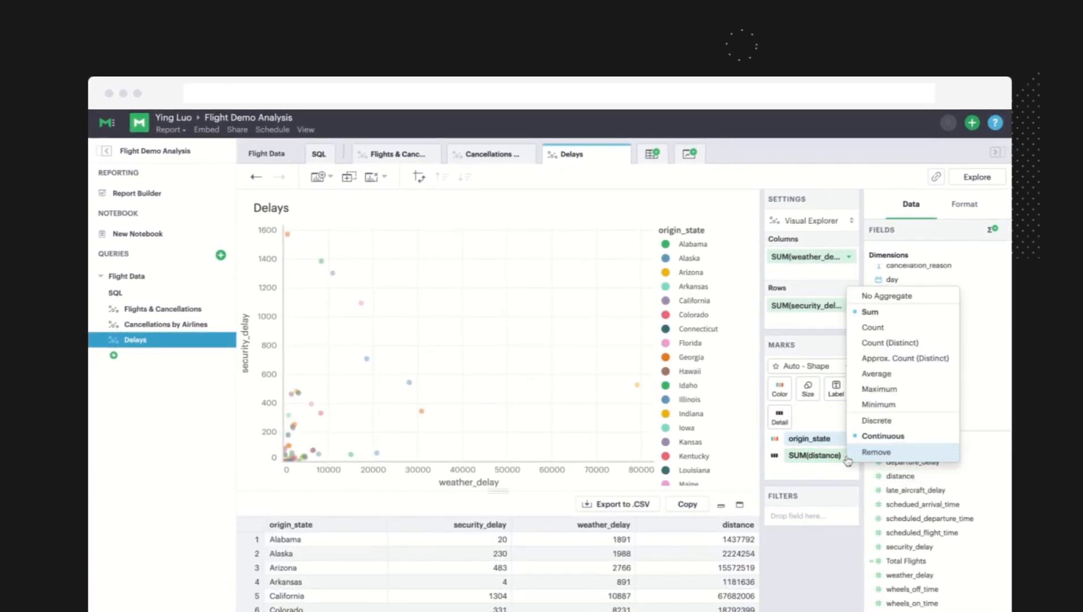
{"action": "left_click", "coordinate": [882, 374]}
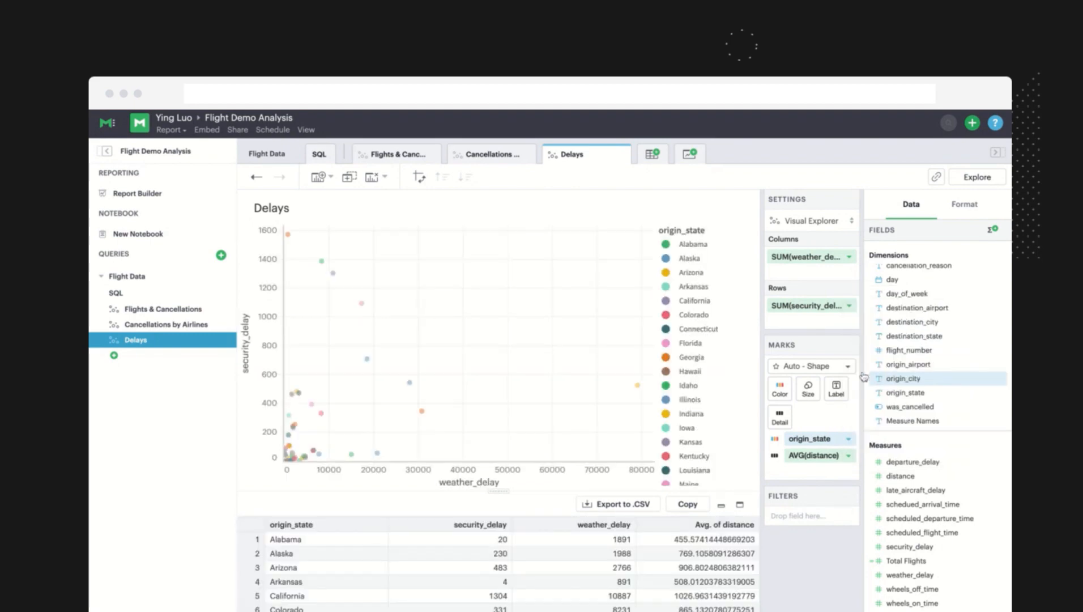
{"action": "mouse_move", "coordinate": [637, 386]}
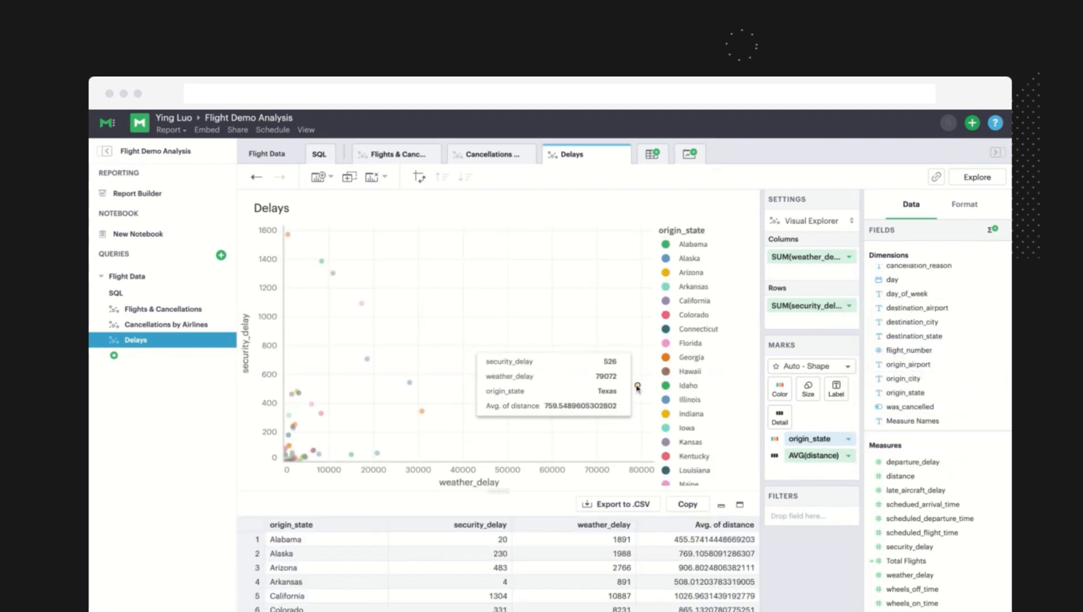